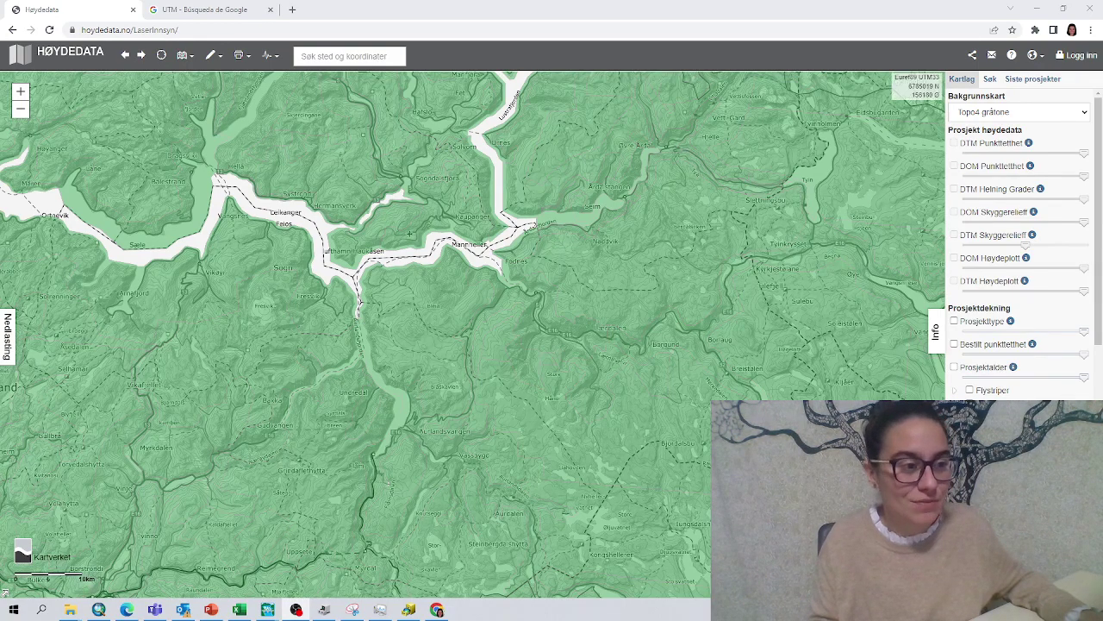
# - Zoom out to southern Norway, then zoom and pan in on the blue river outline at Lærdalsøyri
pyautogui.scroll(-1, 1017, 241)
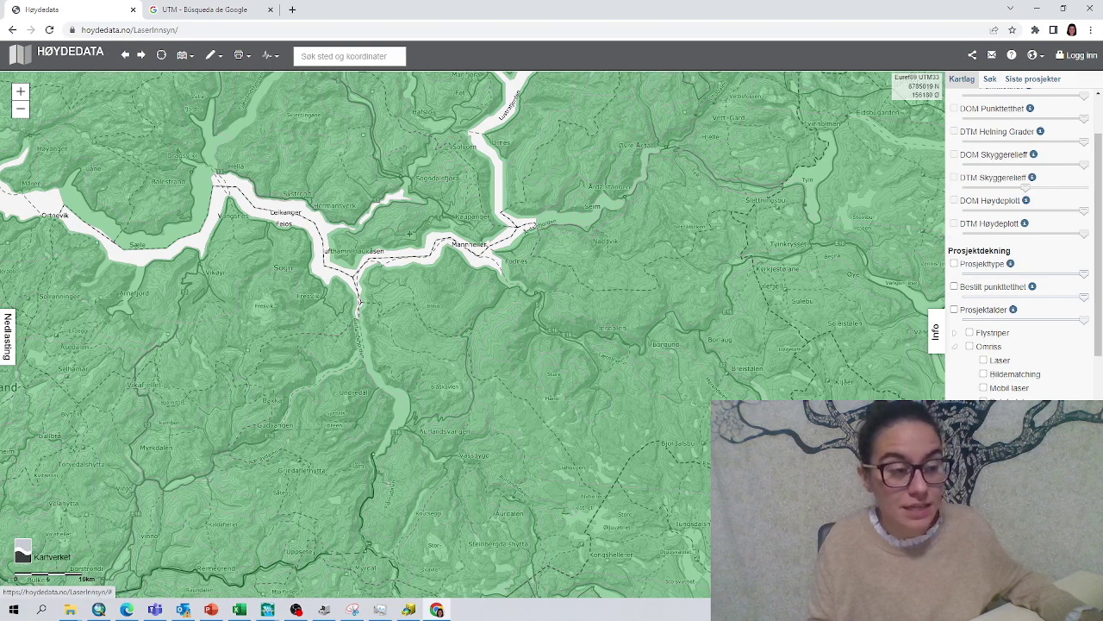
pyautogui.scroll(-3, 510, 302)
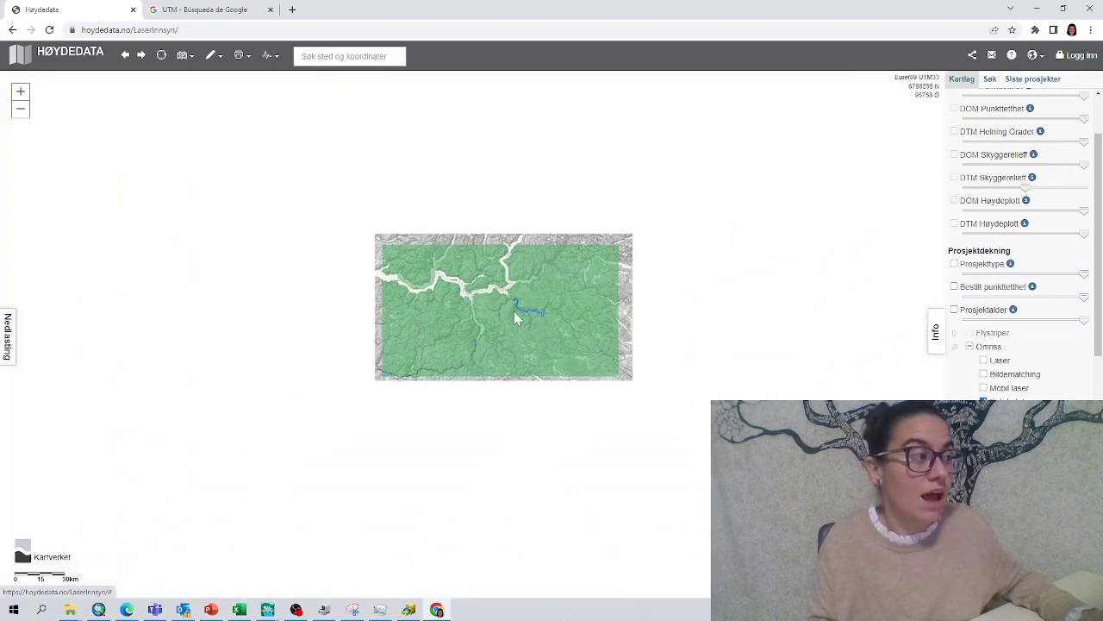
pyautogui.scroll(-2, 561, 361)
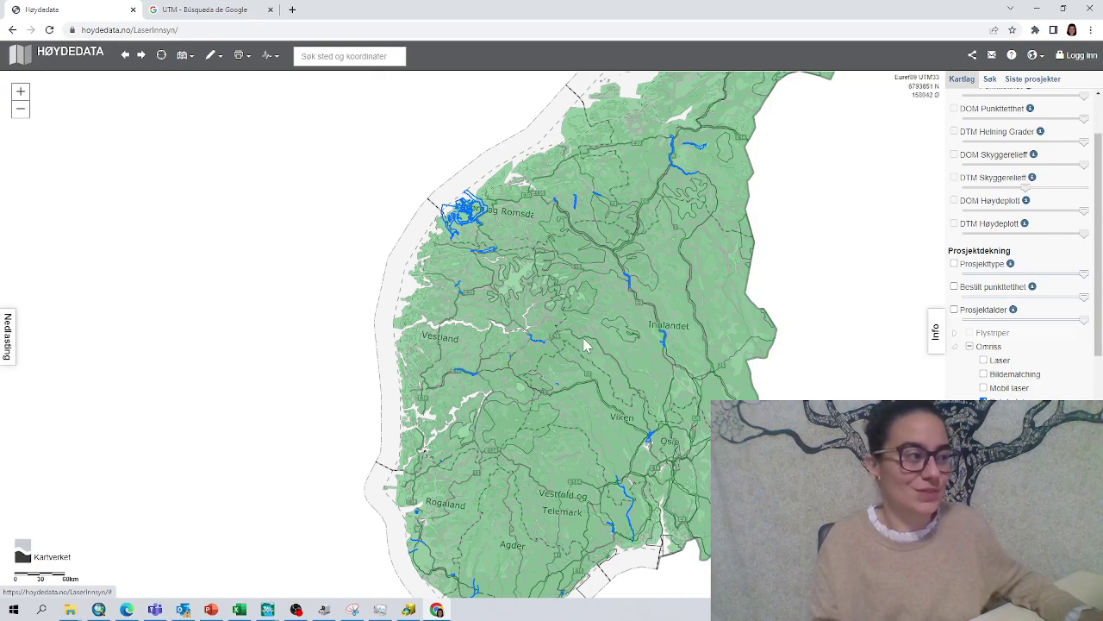
pyautogui.scroll(3, 521, 341)
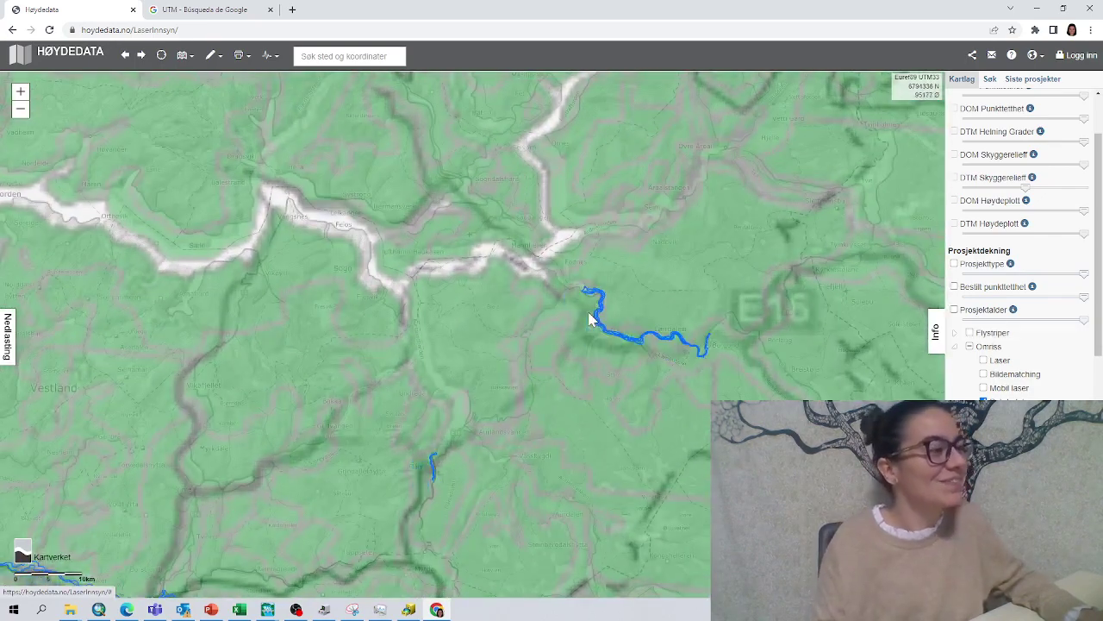
pyautogui.scroll(4, 590, 319)
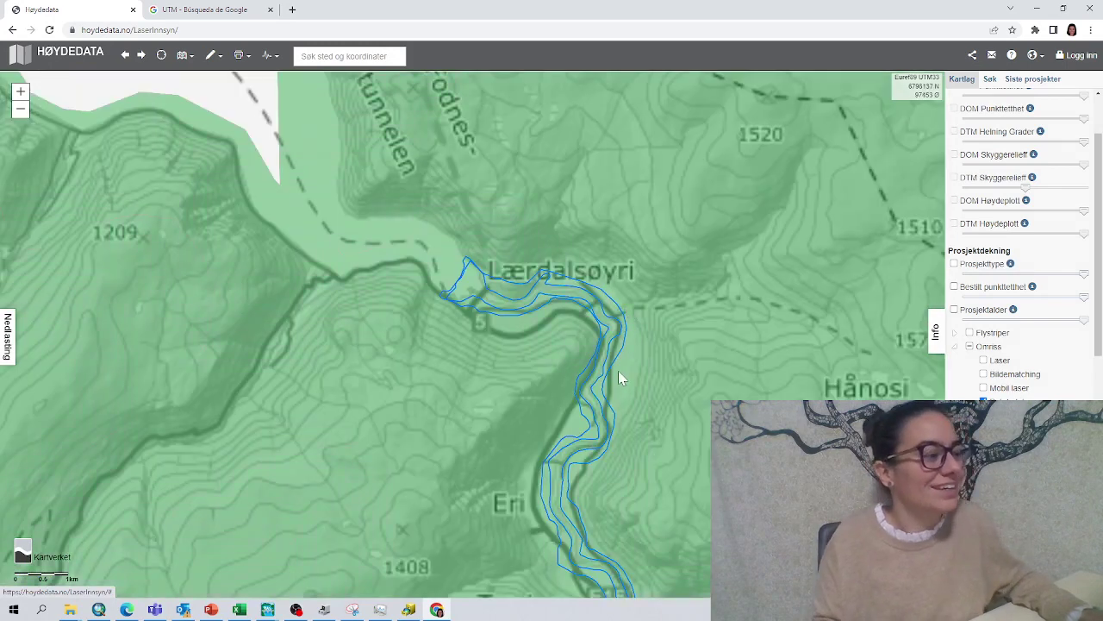
pyautogui.moveTo(618, 371); pyautogui.dragTo(616, 323)
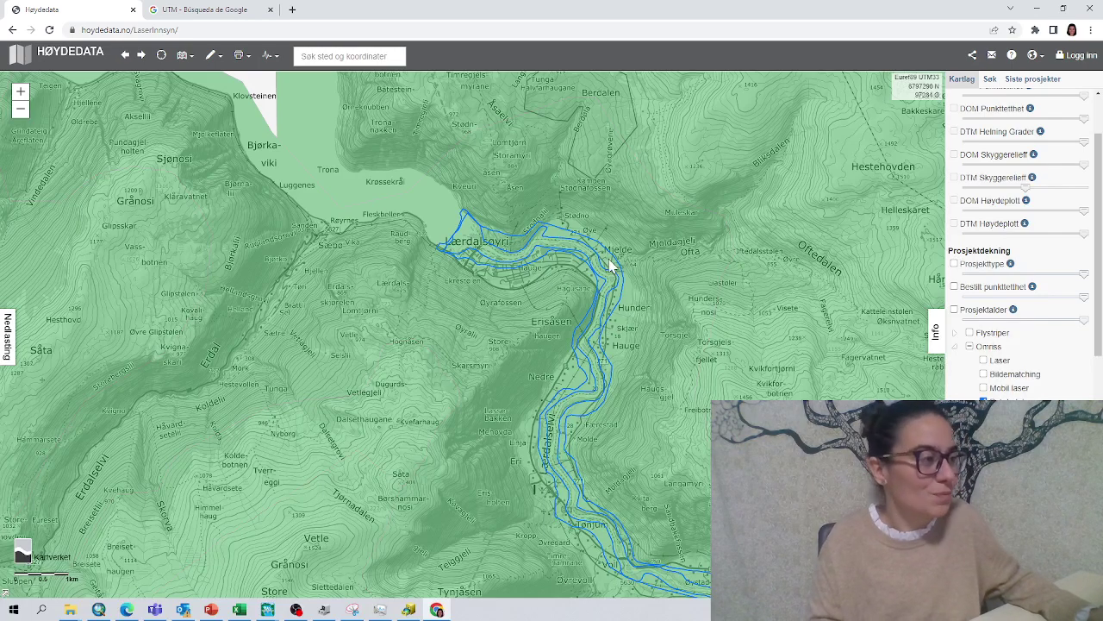
pyautogui.scroll(1, 585, 243)
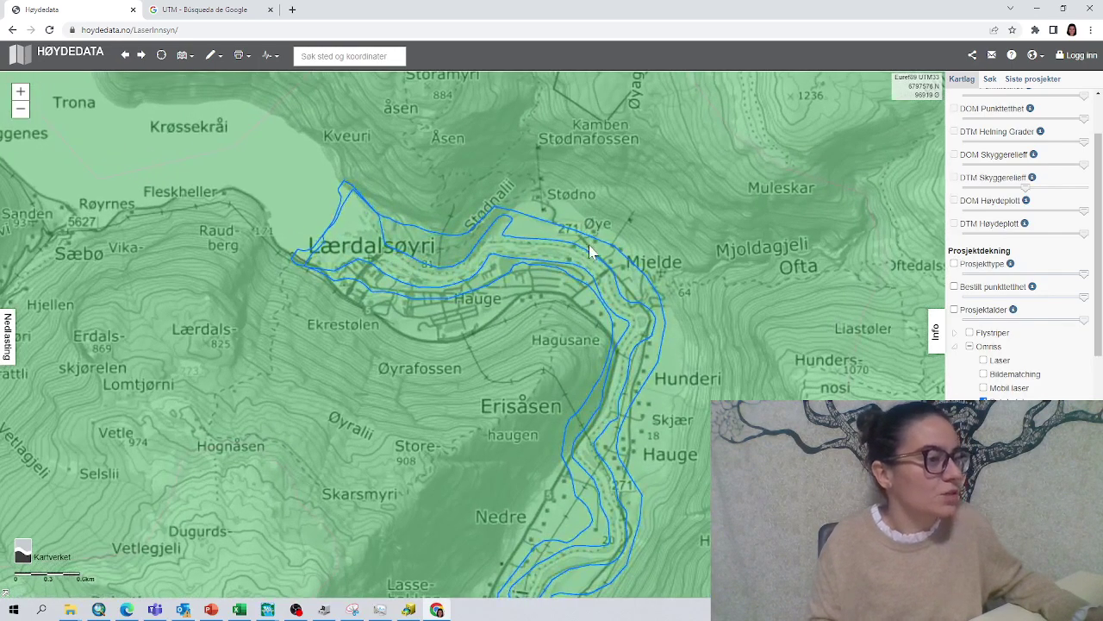
pyautogui.scroll(1, 593, 250)
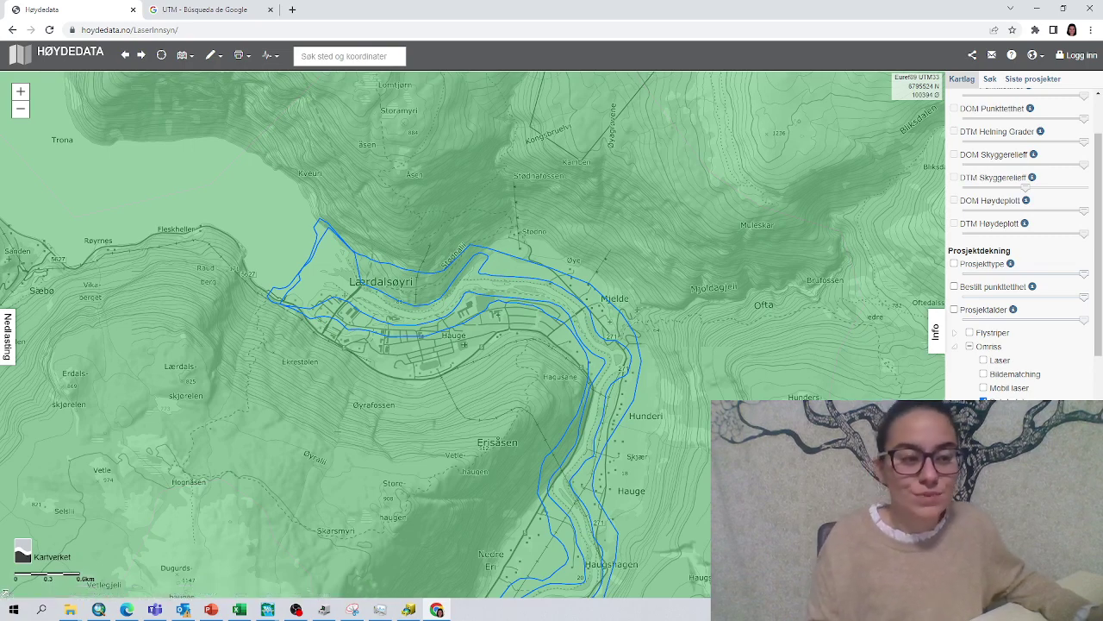
# - In the Nedlasting panel, set Velg område to Tegn polygon
pyautogui.click(8, 333)
pyautogui.click(60, 136)
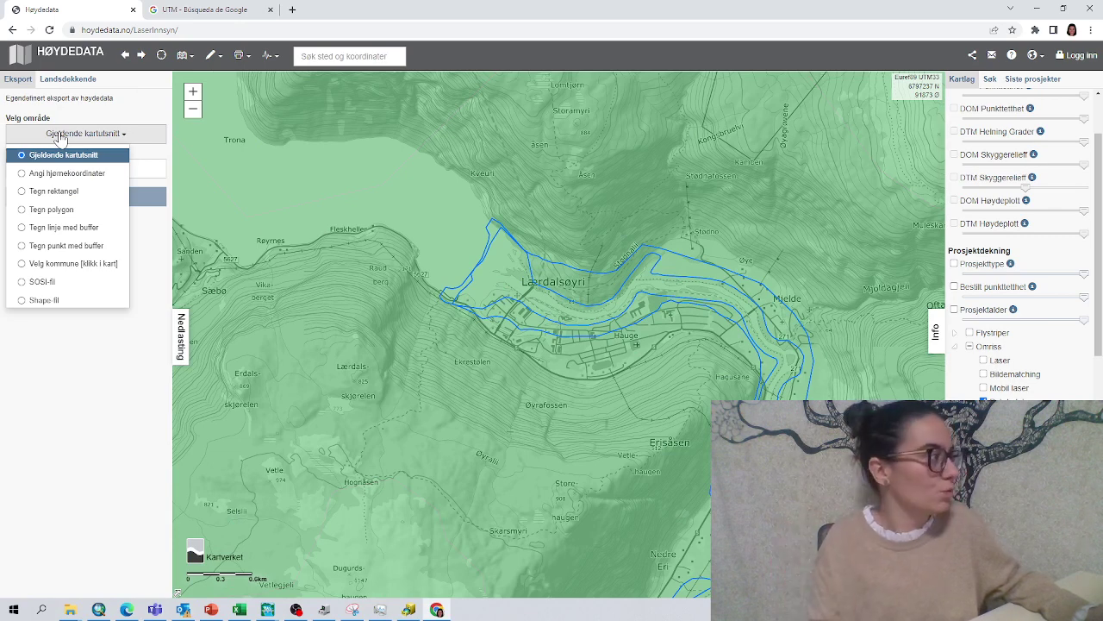
pyautogui.click(52, 210)
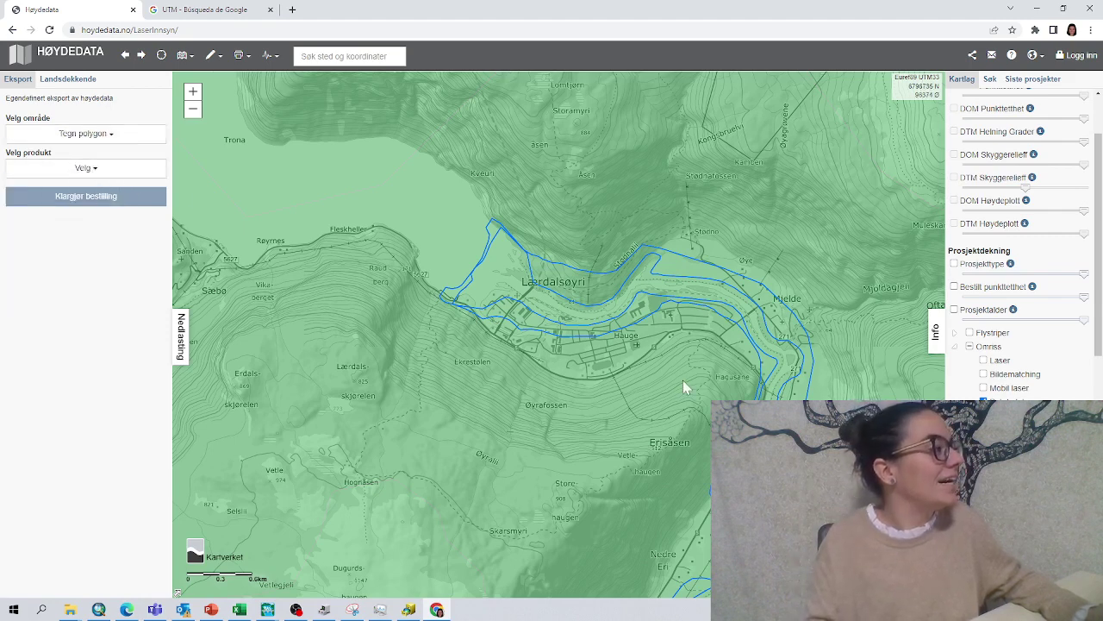
# - Draw a six-corner polygon over eastern Lærdalsøyri and the river bend toward Mjelde
pyautogui.click(583, 341)
pyautogui.click(588, 251)
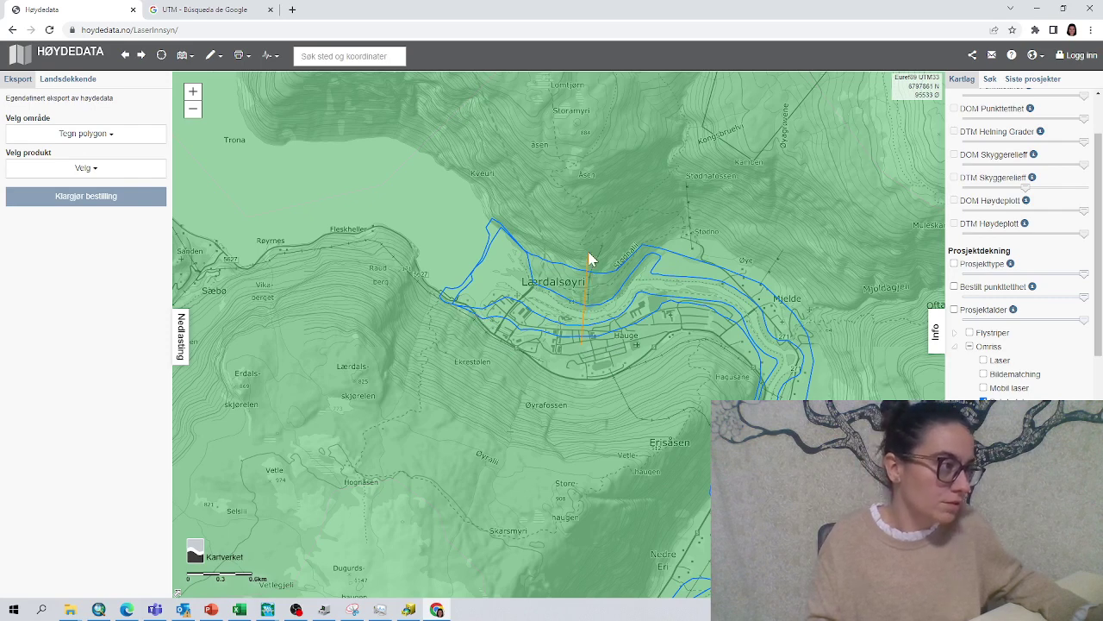
pyautogui.click(726, 207)
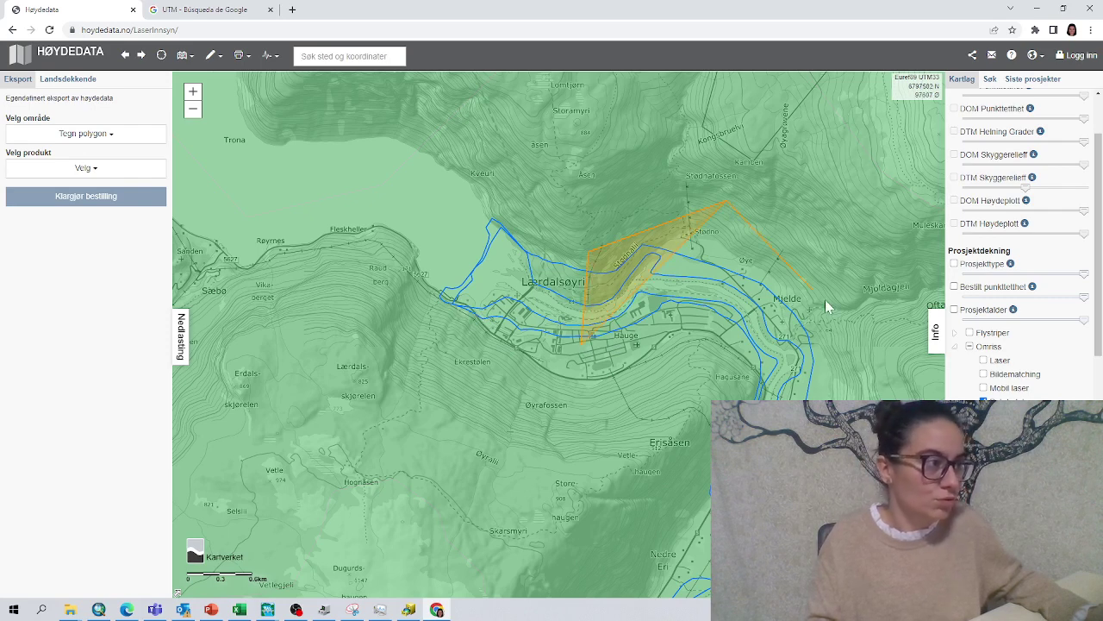
pyautogui.click(823, 251)
pyautogui.click(862, 388)
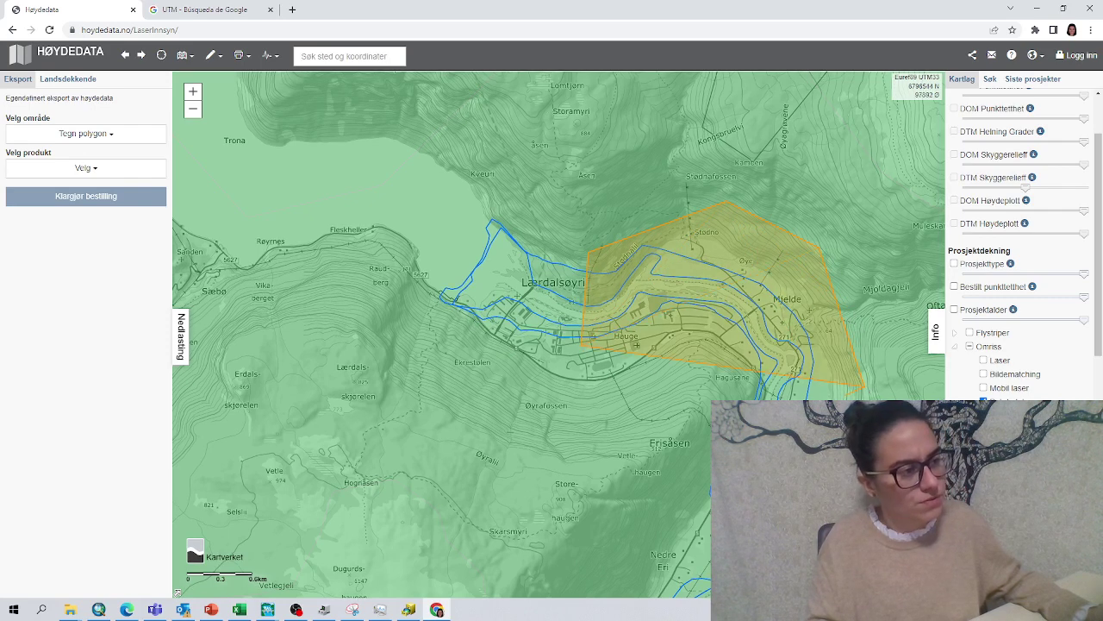
pyautogui.doubleClick(676, 414)
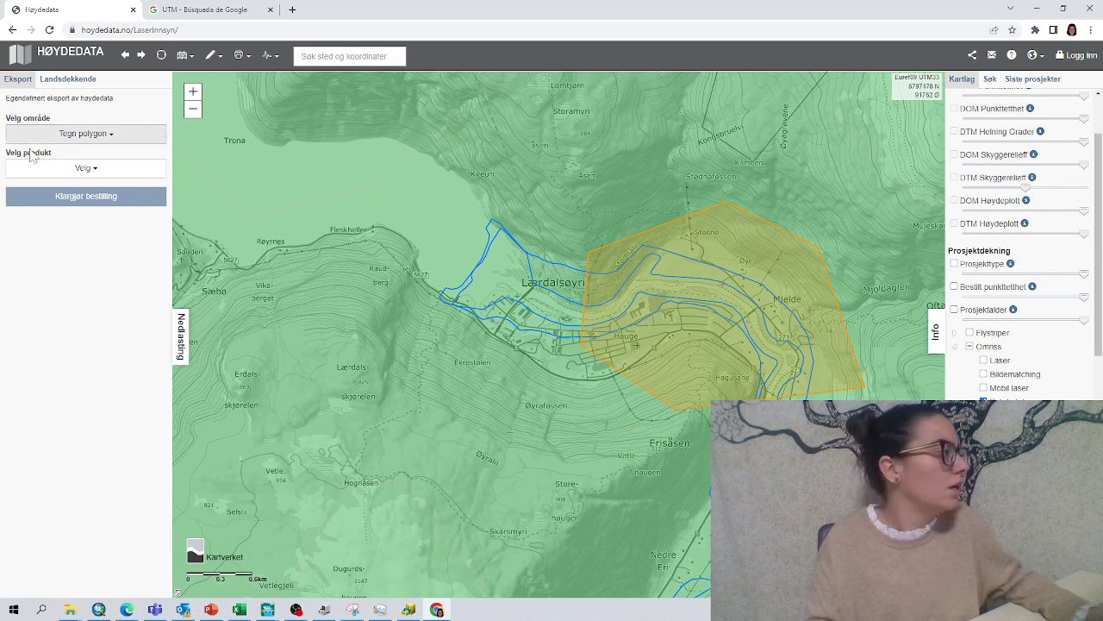
# - Choose Høydemodell as the export product
pyautogui.click(76, 171)
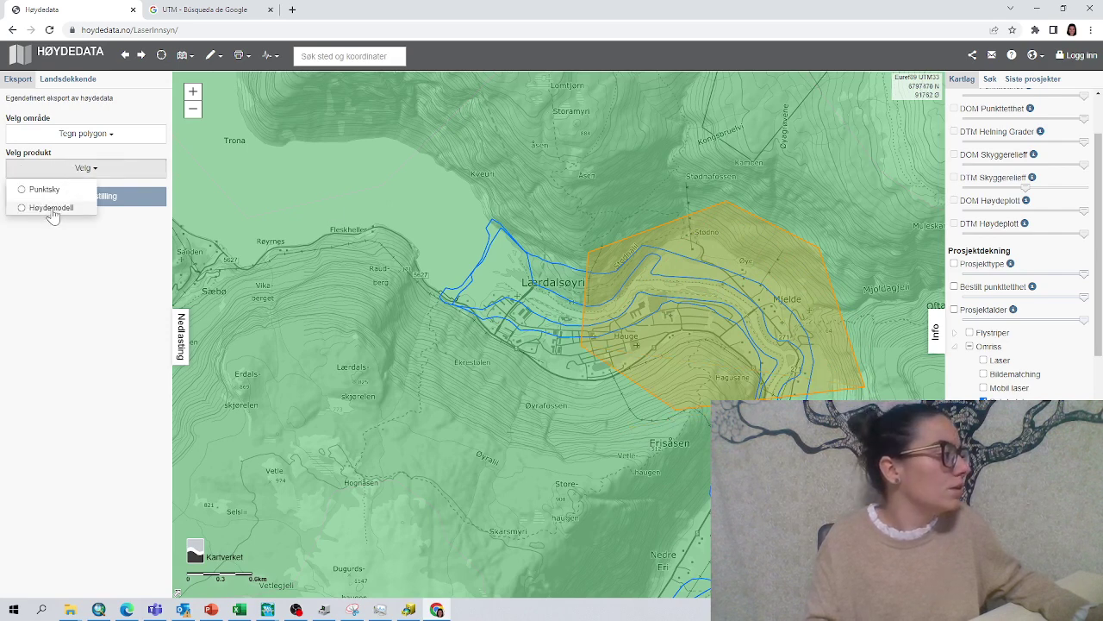
pyautogui.click(52, 209)
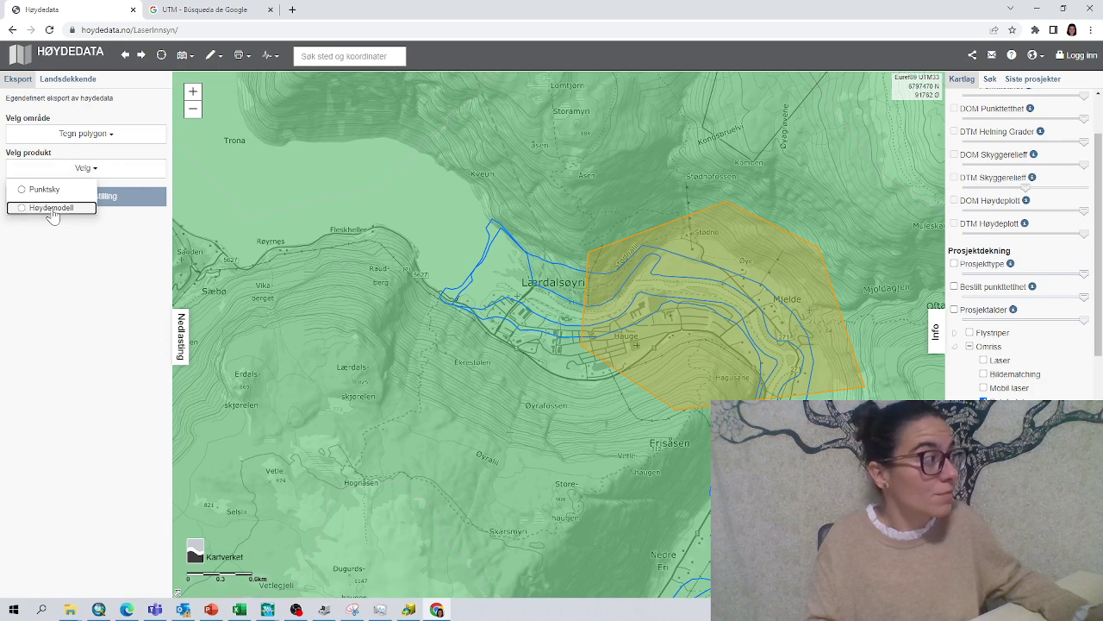
pyautogui.click(87, 169)
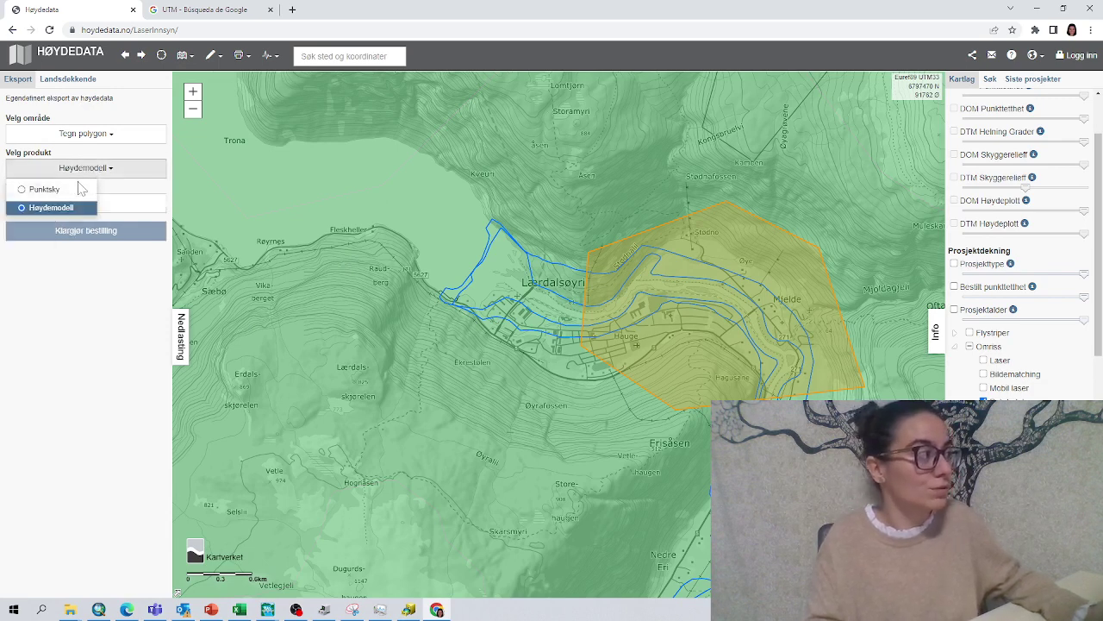
pyautogui.click(104, 175)
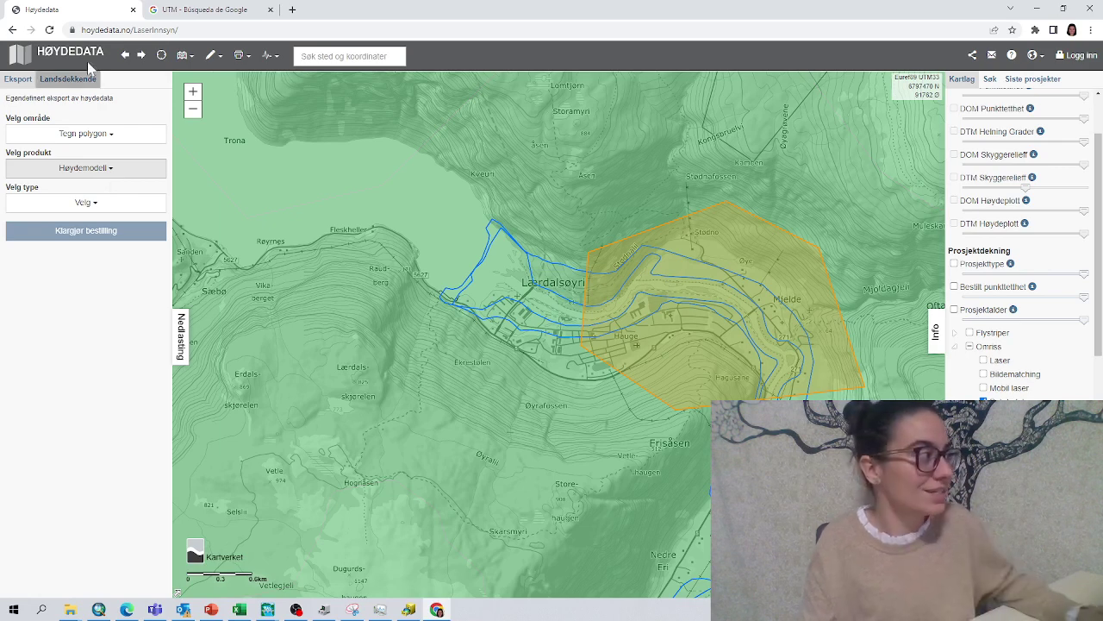
# - Set Velg type to Prosjekt and select the NVE Lærdal 2018 (0.25 m) project
pyautogui.click(95, 205)
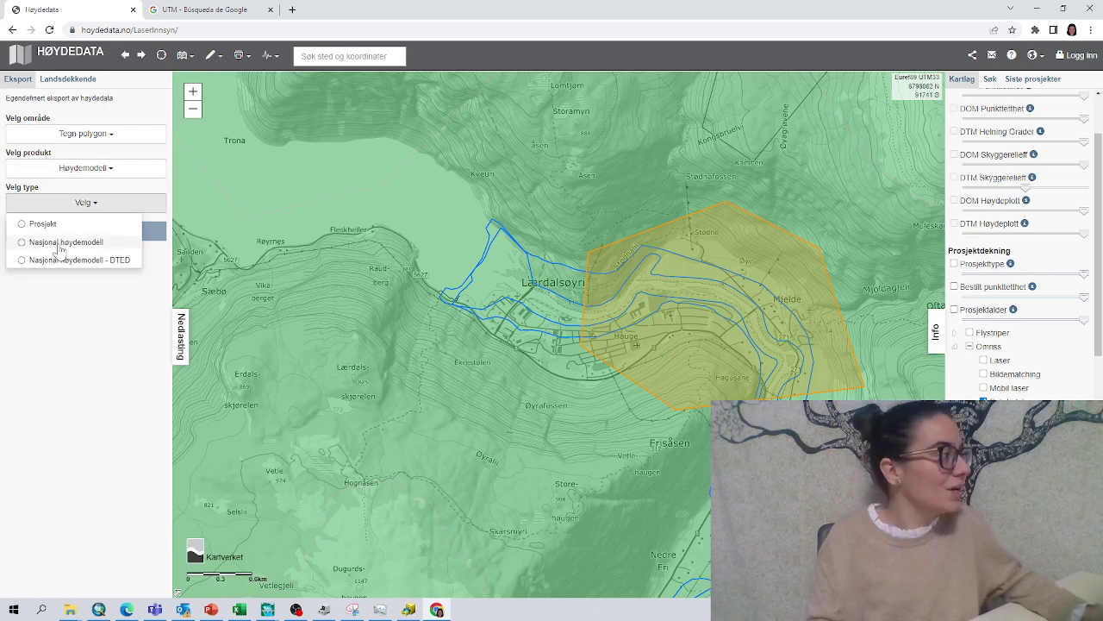
pyautogui.click(41, 223)
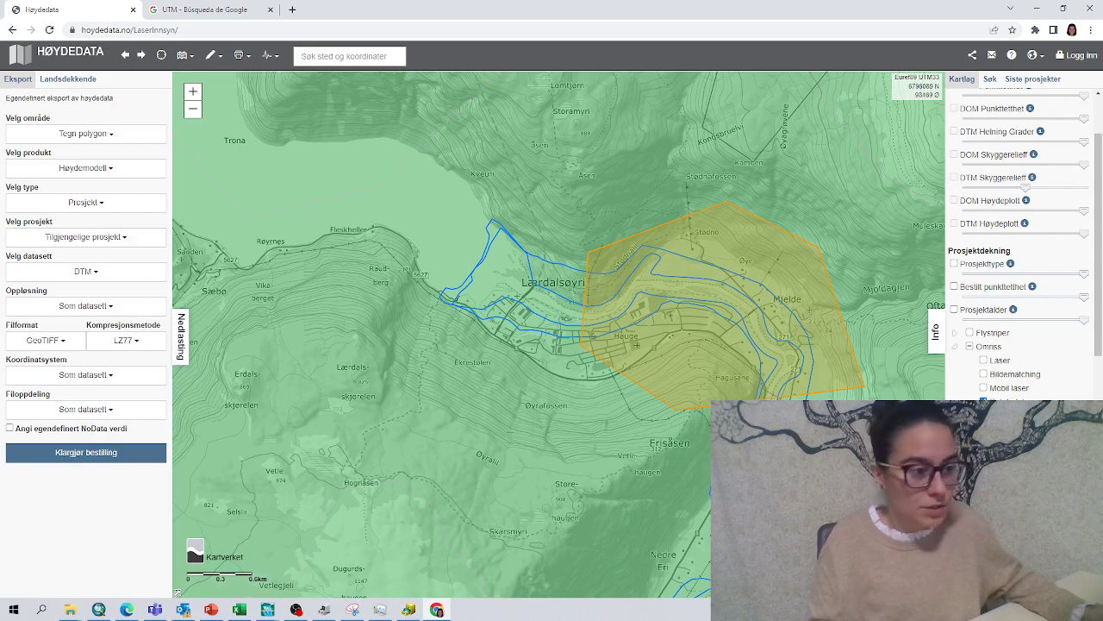
pyautogui.click(75, 238)
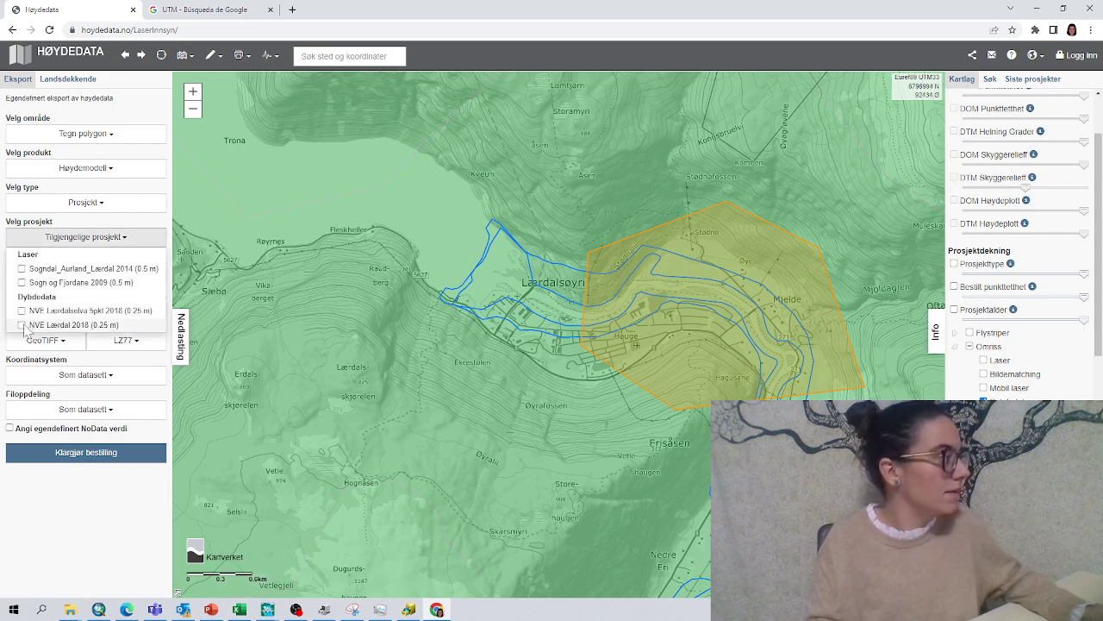
pyautogui.click(22, 325)
pyautogui.click(90, 502)
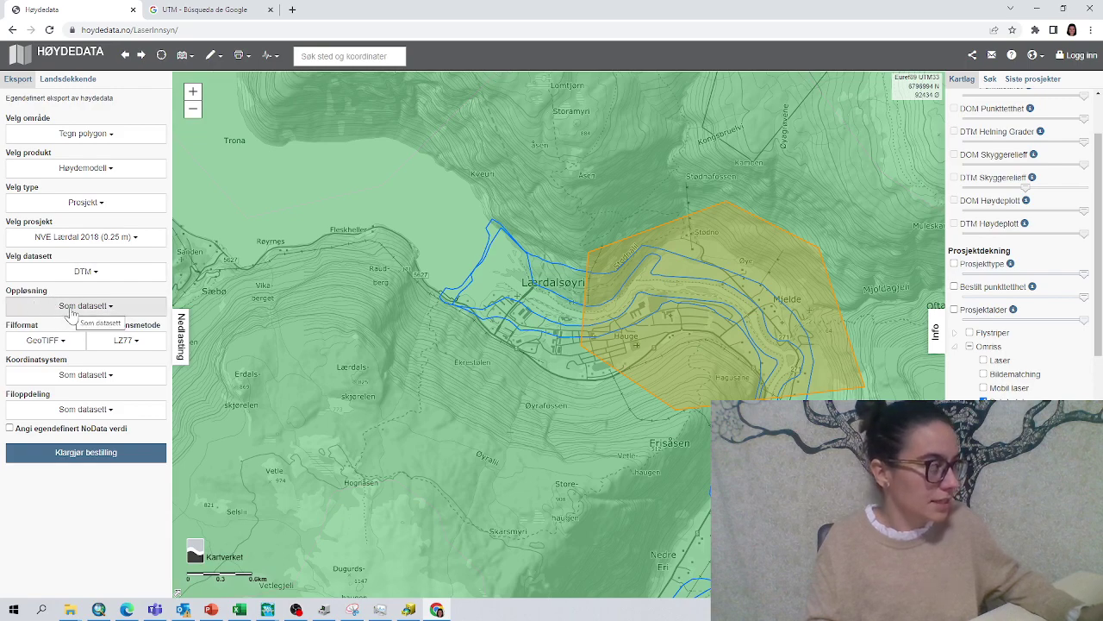
# - Set the export coordinate system to UTM 32, checking Google's UTM zone map in between
pyautogui.click(75, 374)
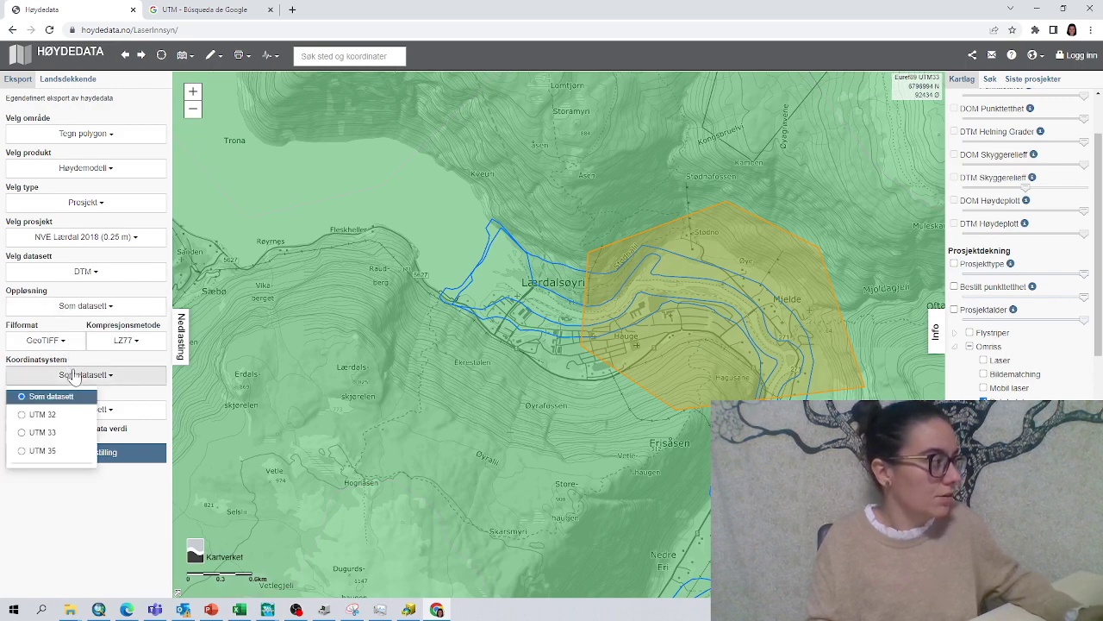
pyautogui.click(35, 415)
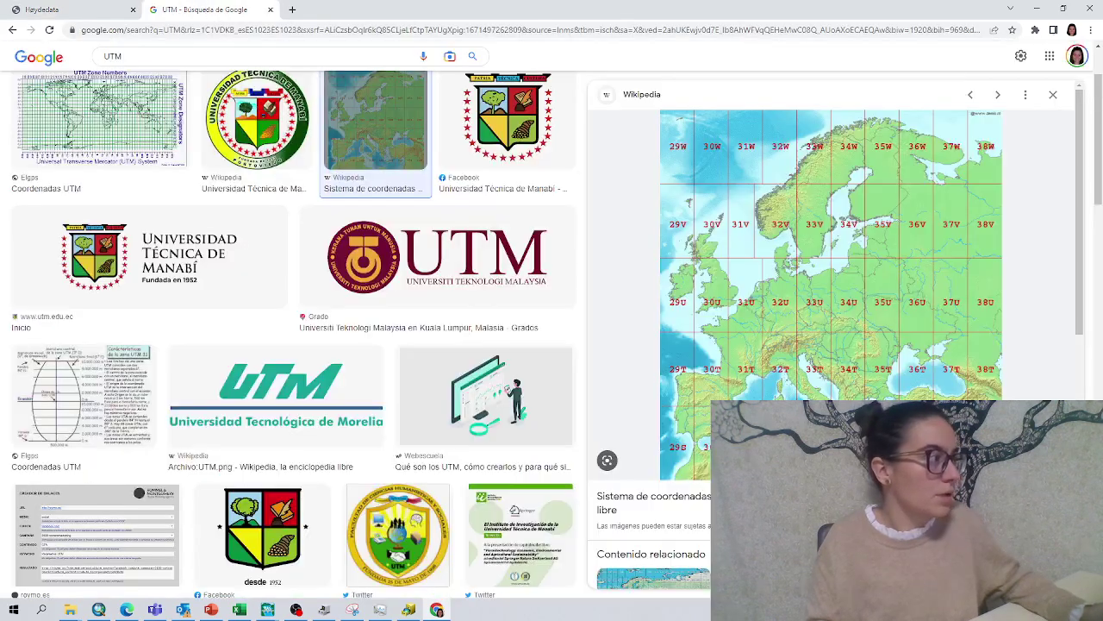
pyautogui.click(207, 10)
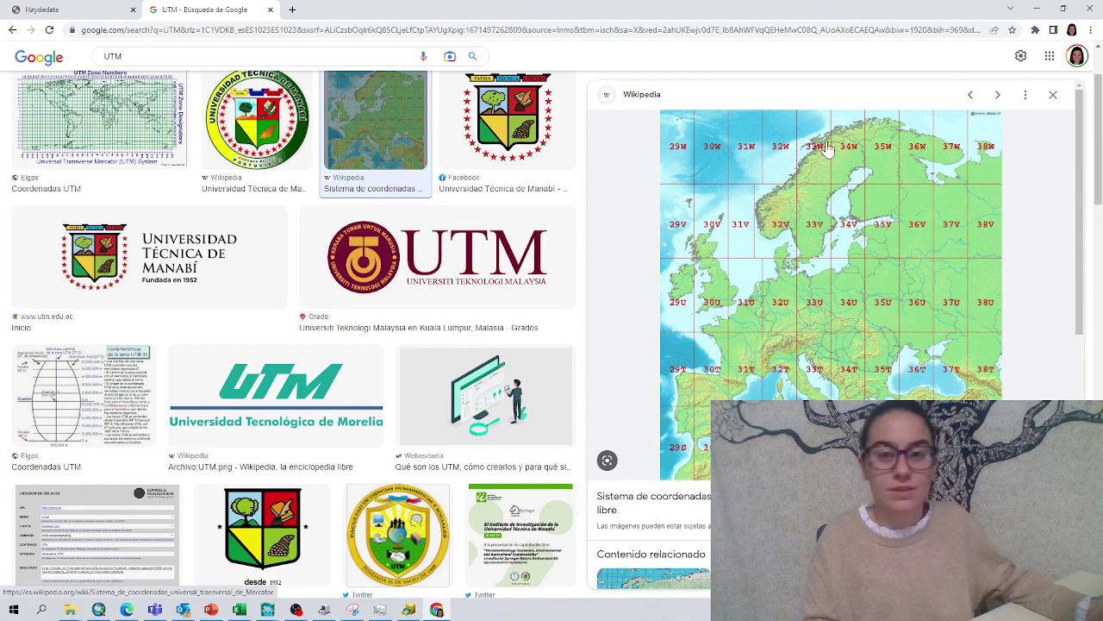
pyautogui.click(45, 14)
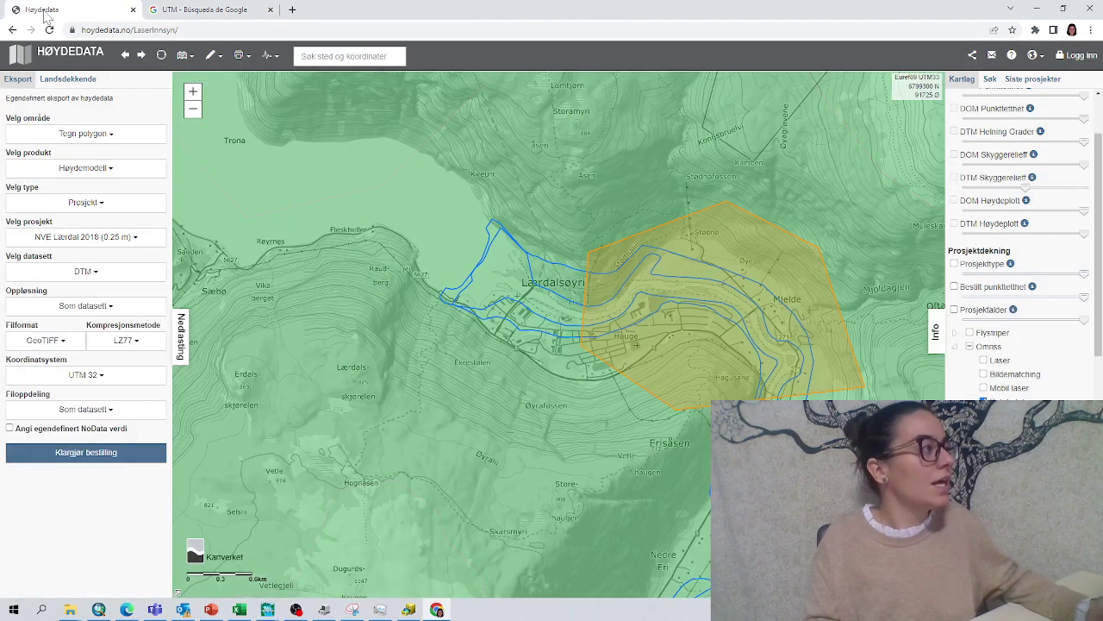
# - Set Filoppdeling to Ingen oppdeling and prepare the order, estimated at 321 MB and 2 timer
pyautogui.click(75, 415)
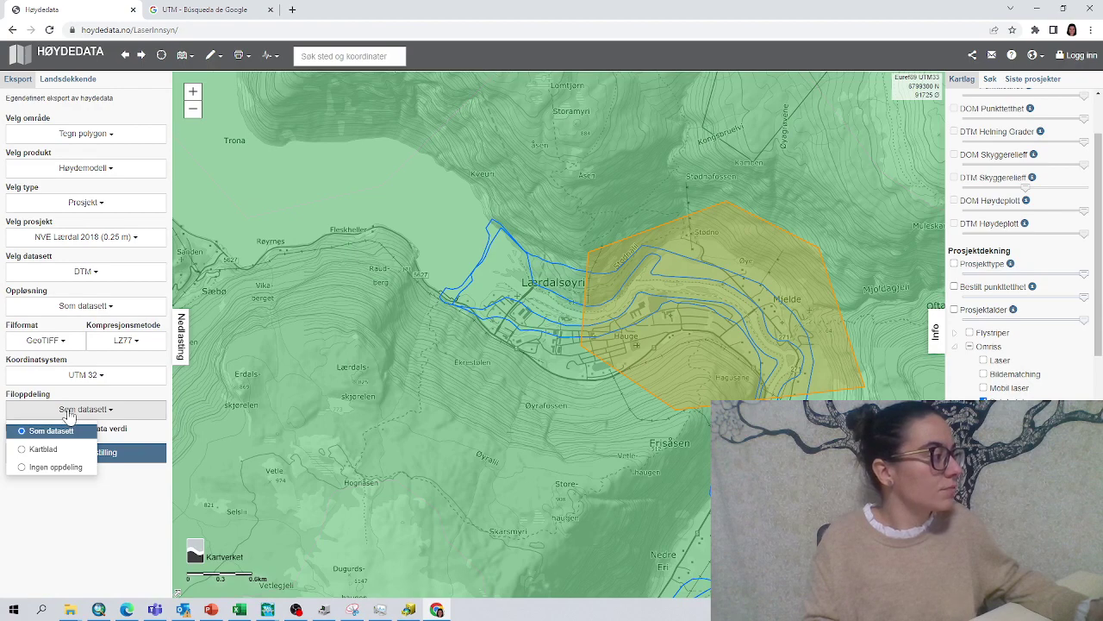
pyautogui.click(38, 468)
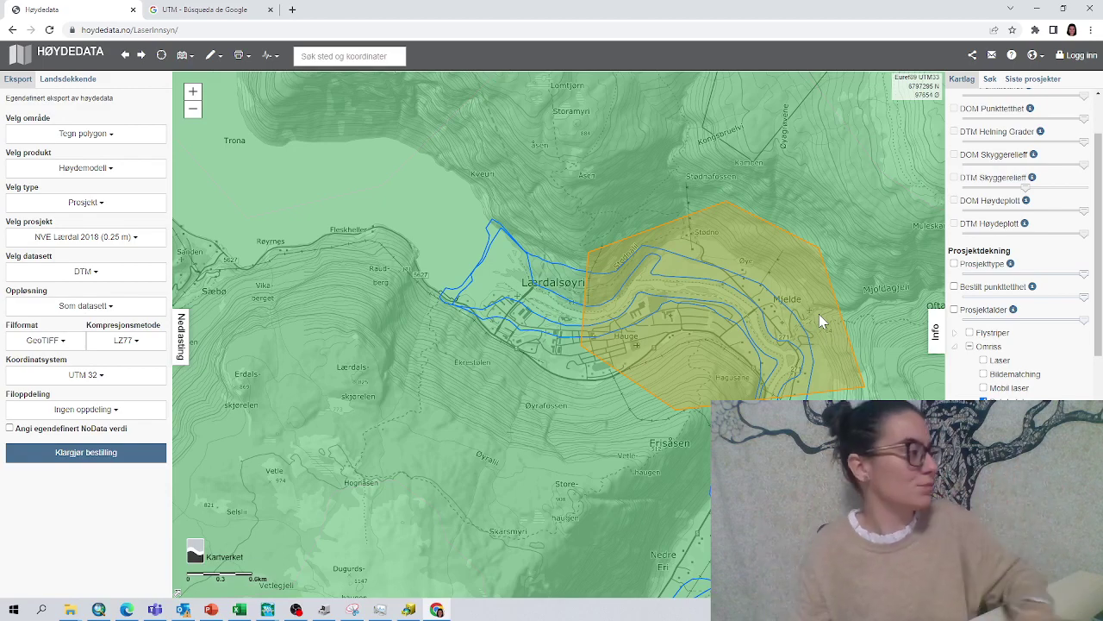
pyautogui.click(65, 456)
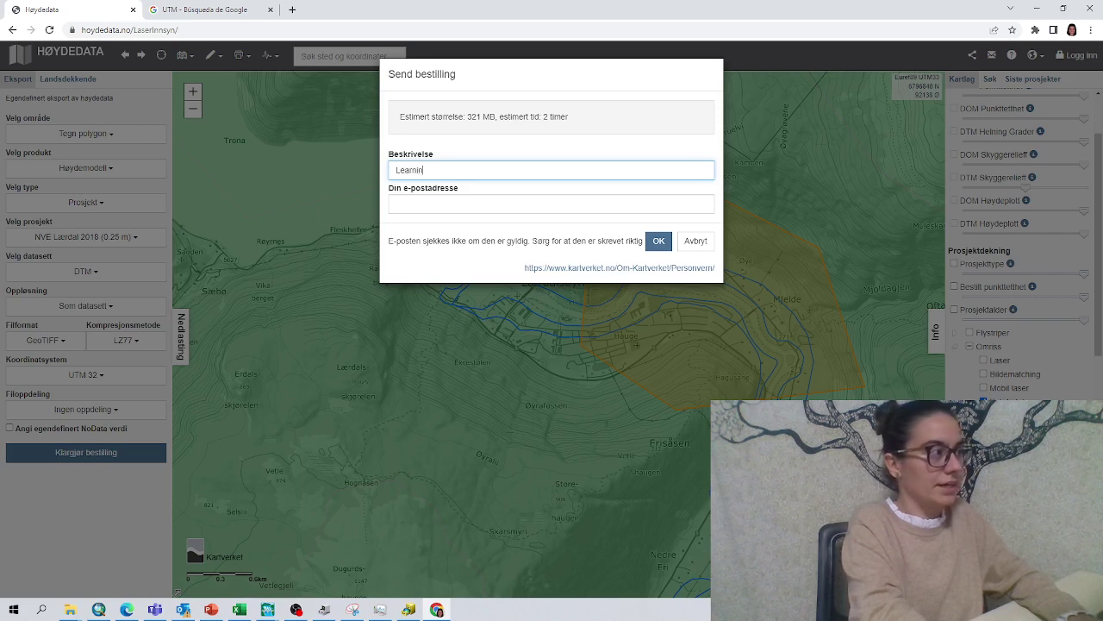
# - Finish the description as 'Learning modeling', leave the e-mail field empty, and highlight the 2 timer estimate
pyautogui.write('ing')
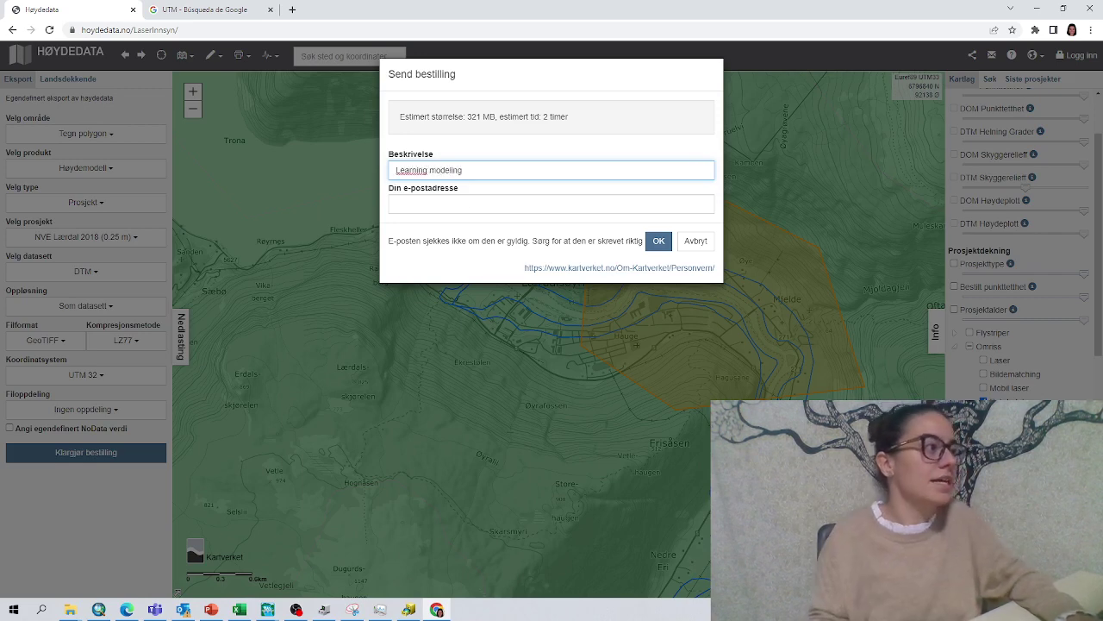
pyautogui.click(552, 204)
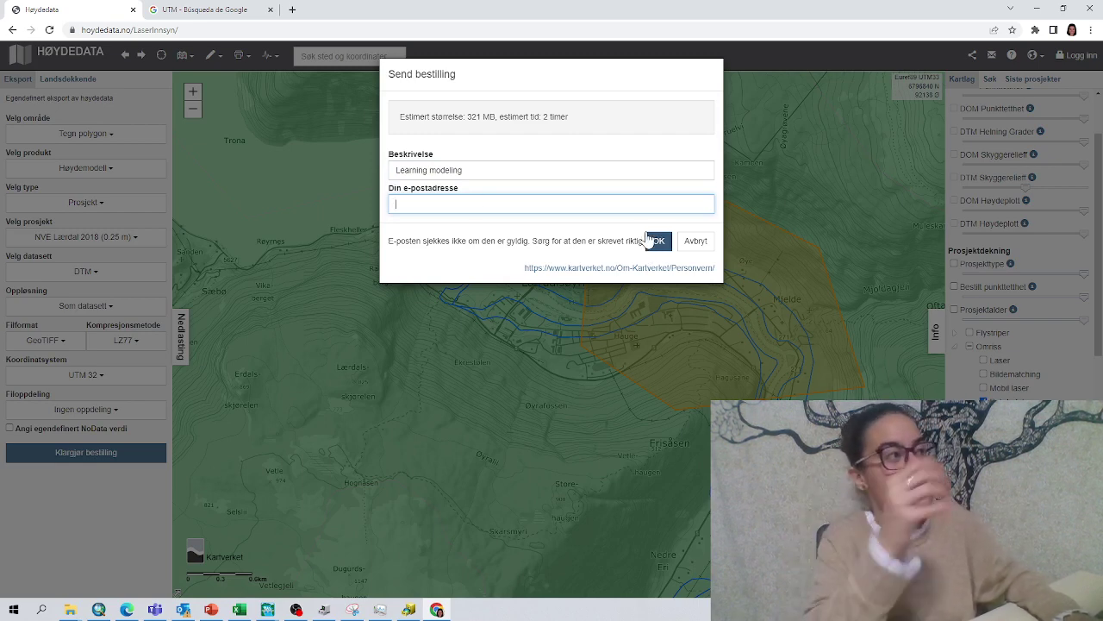
pyautogui.moveTo(598, 121); pyautogui.dragTo(504, 117)
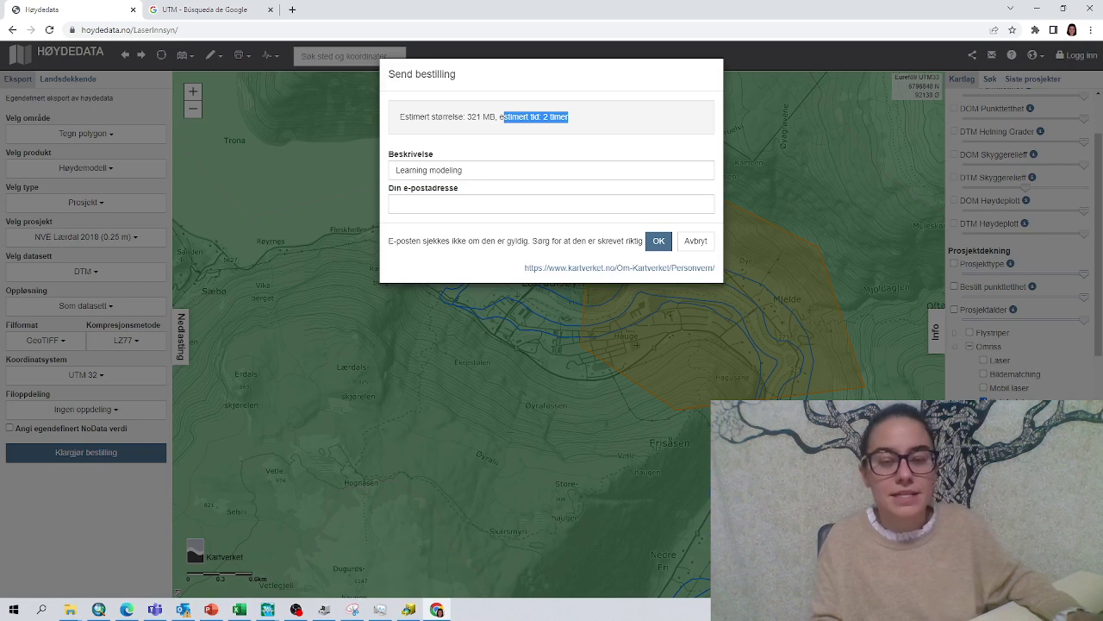